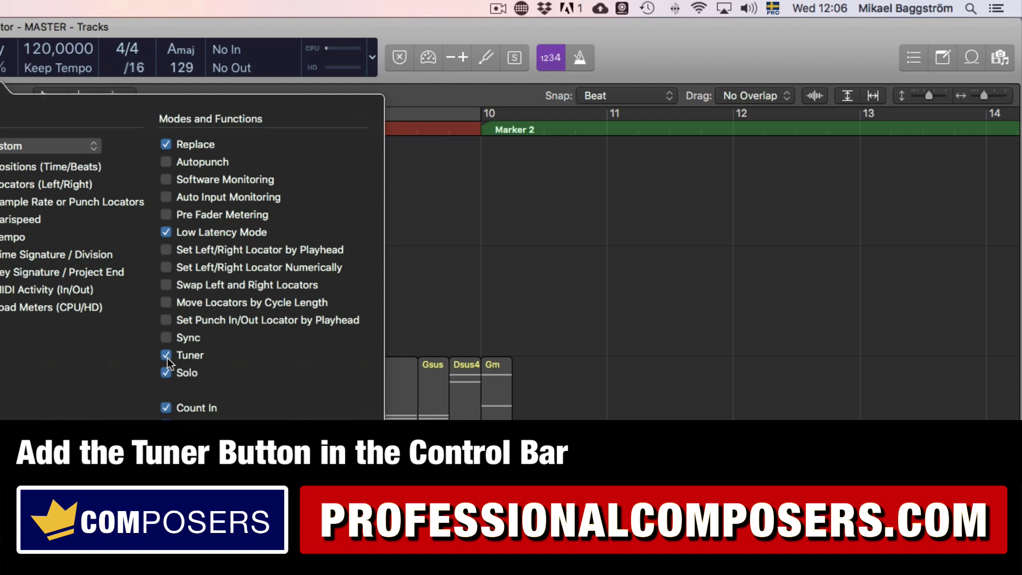
Step: Finish customizing the control bar with the Tuner function enabled and open the global Tuner for Input 1
key(Return)
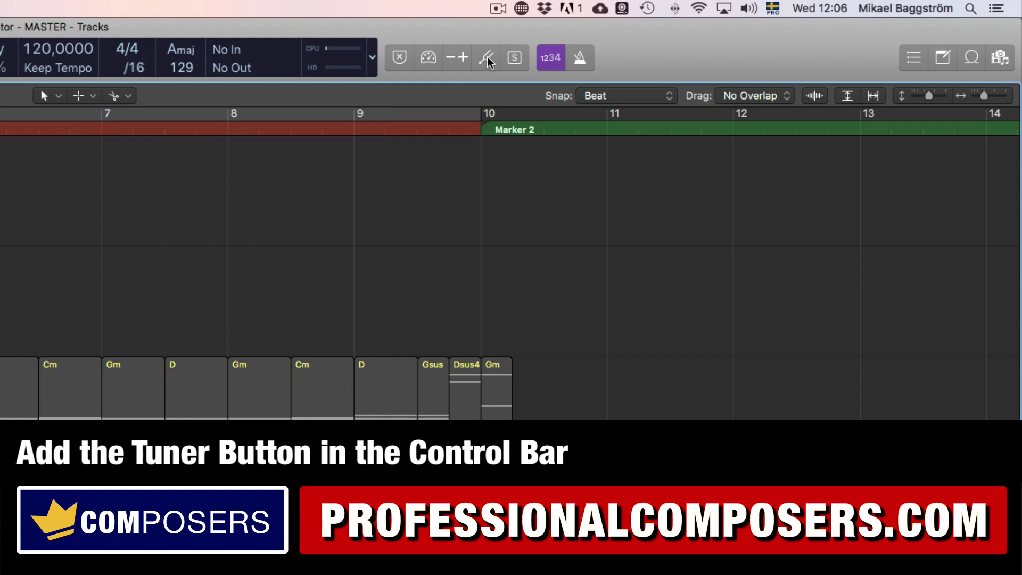
click(488, 60)
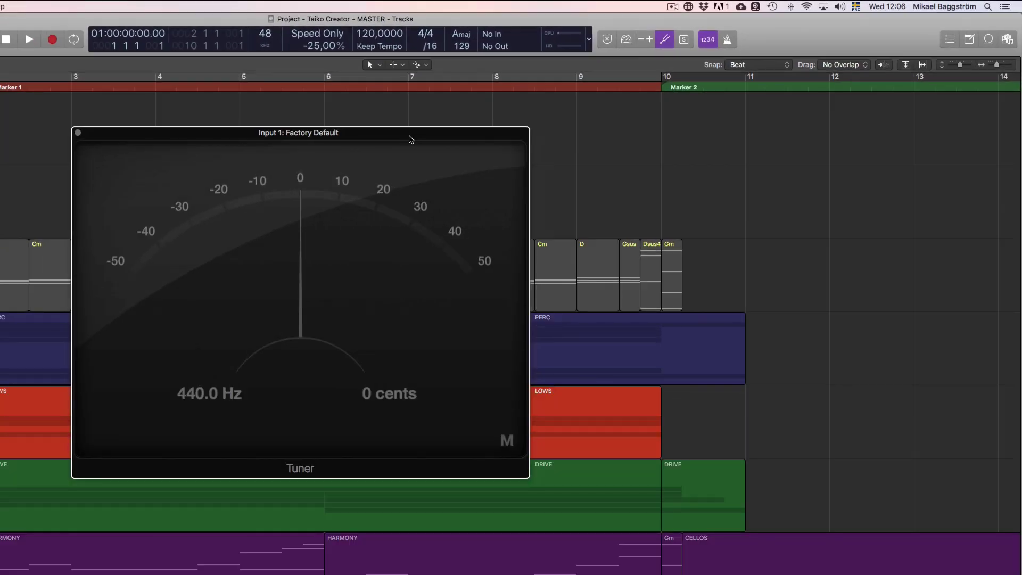
drag(411, 140, 361, 160)
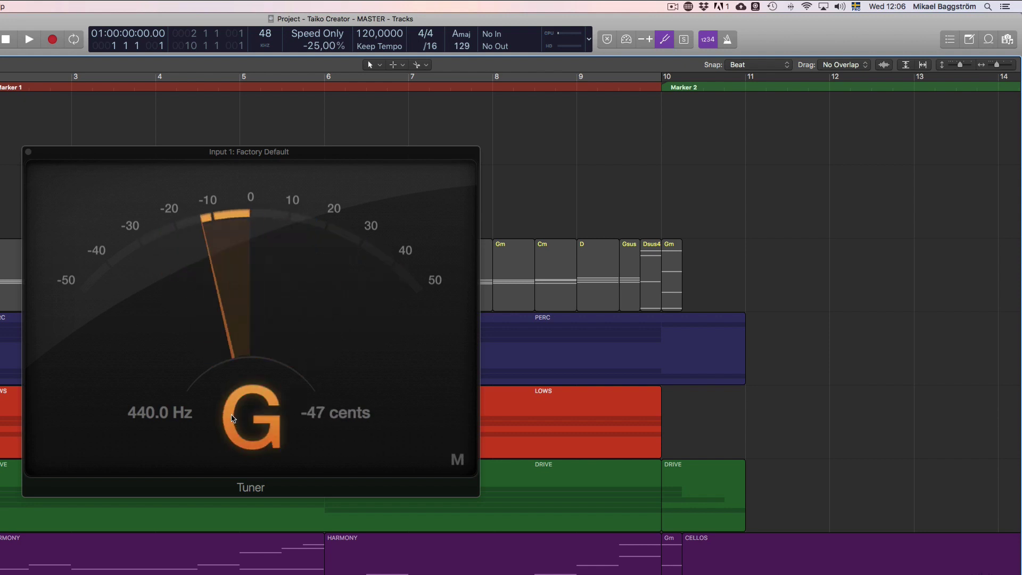
Step: Close the global Tuner, then toggle it on and off once more
click(28, 151)
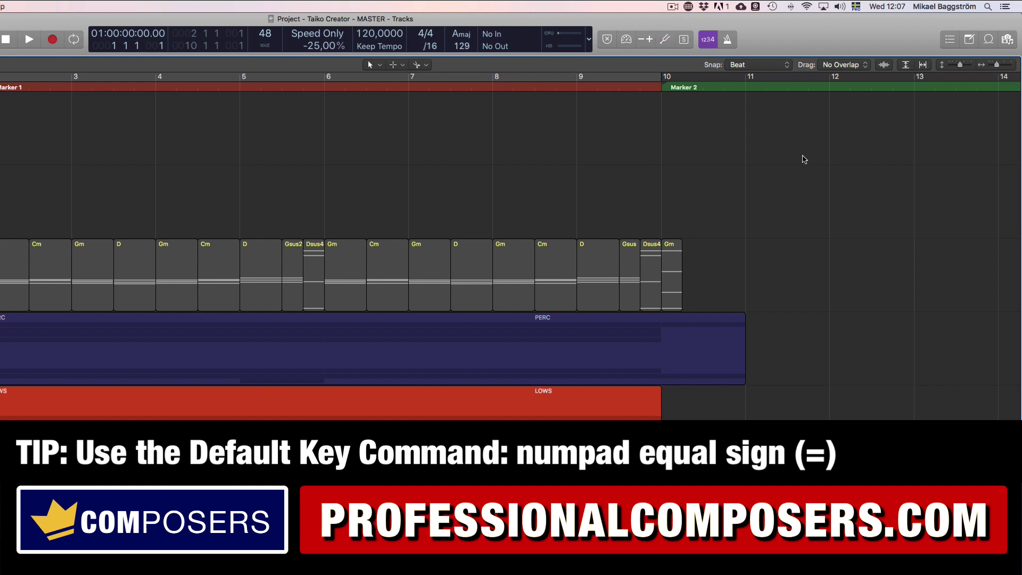
key(KP_Equal)
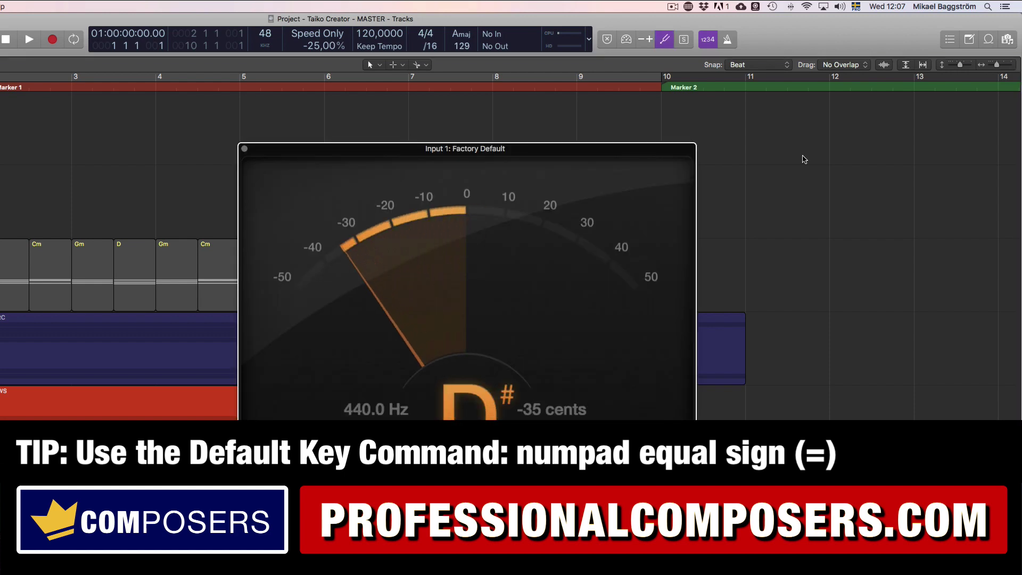
key(KP_Equal)
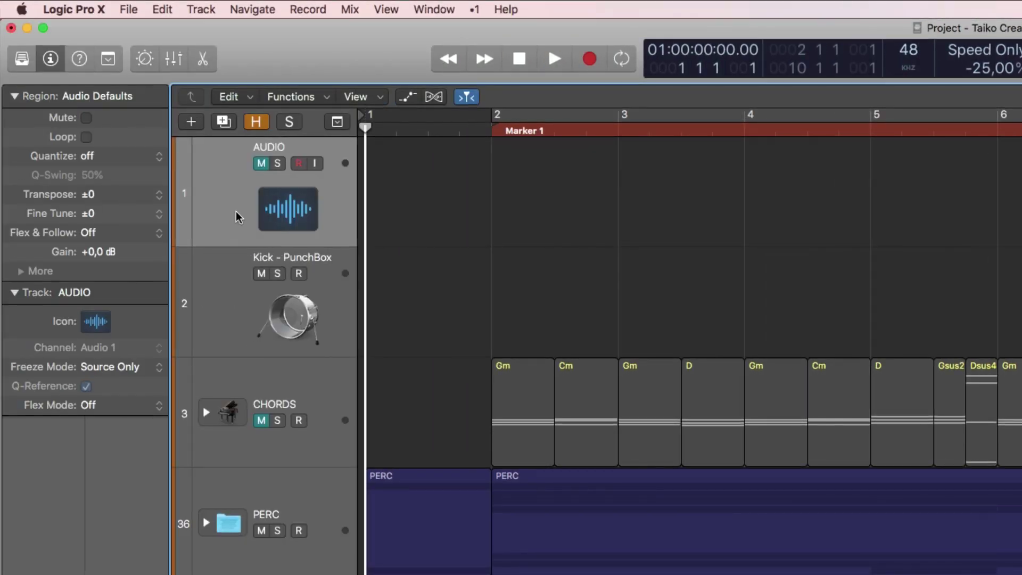
Step: Insert the Metering Tuner as an audio effect on the Kick - PunchBox track and move its window clear of the track headers
click(238, 313)
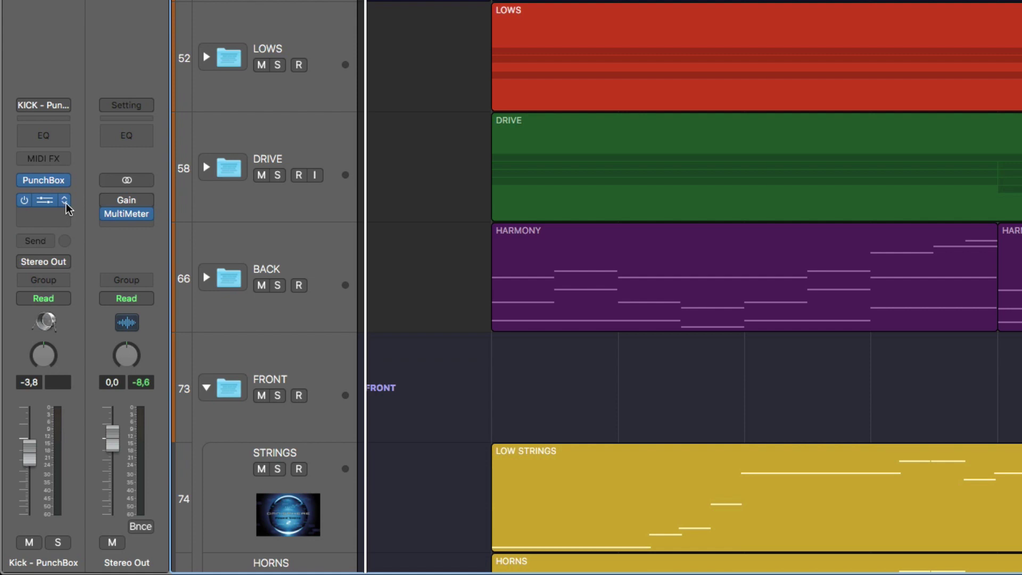
click(65, 201)
mouse_move(76, 463)
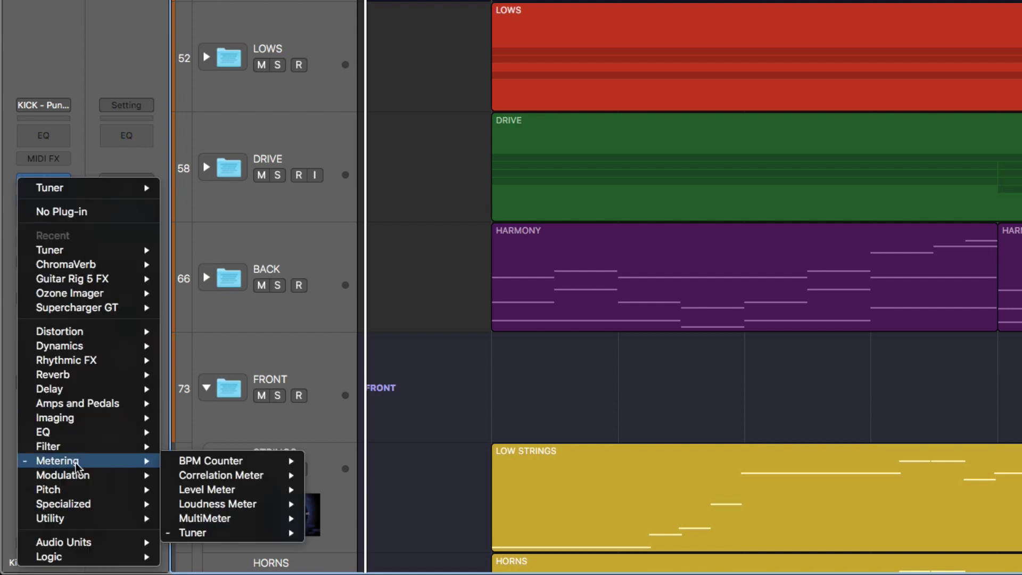
mouse_move(244, 533)
click(336, 533)
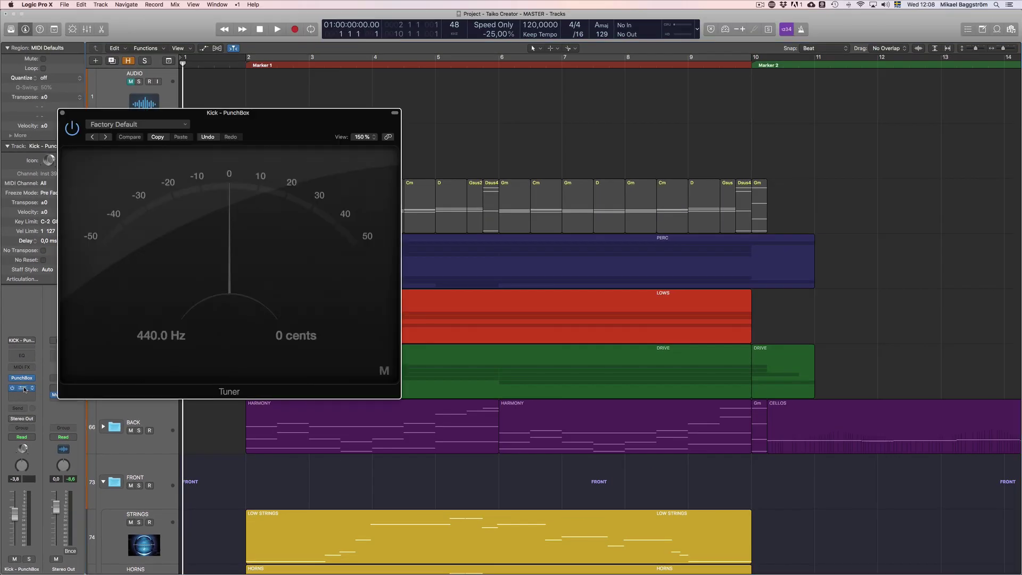
drag(271, 141, 740, 109)
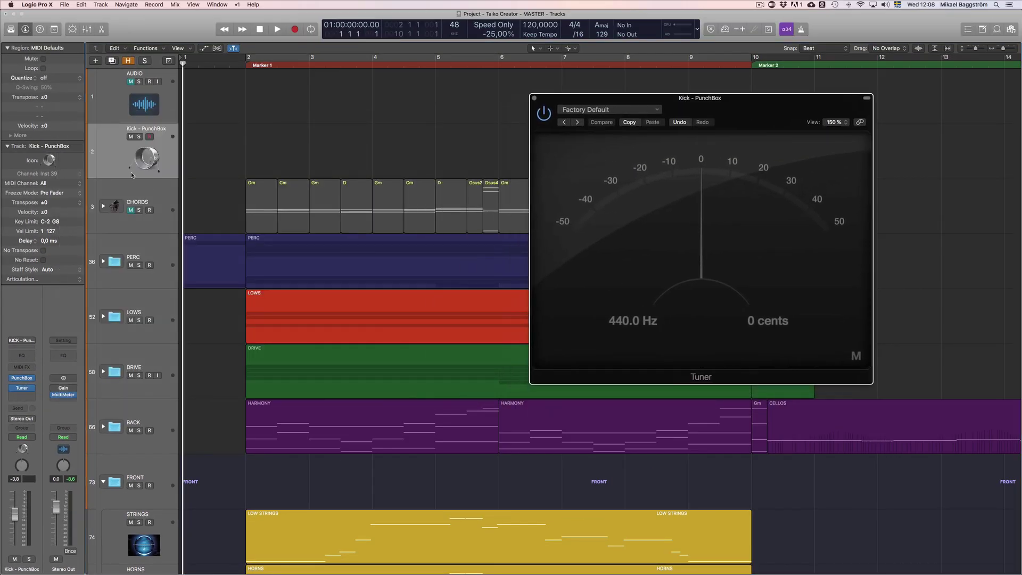
Step: Open the PunchBox instrument on the kick track and place its window beside the Tuner
click(18, 380)
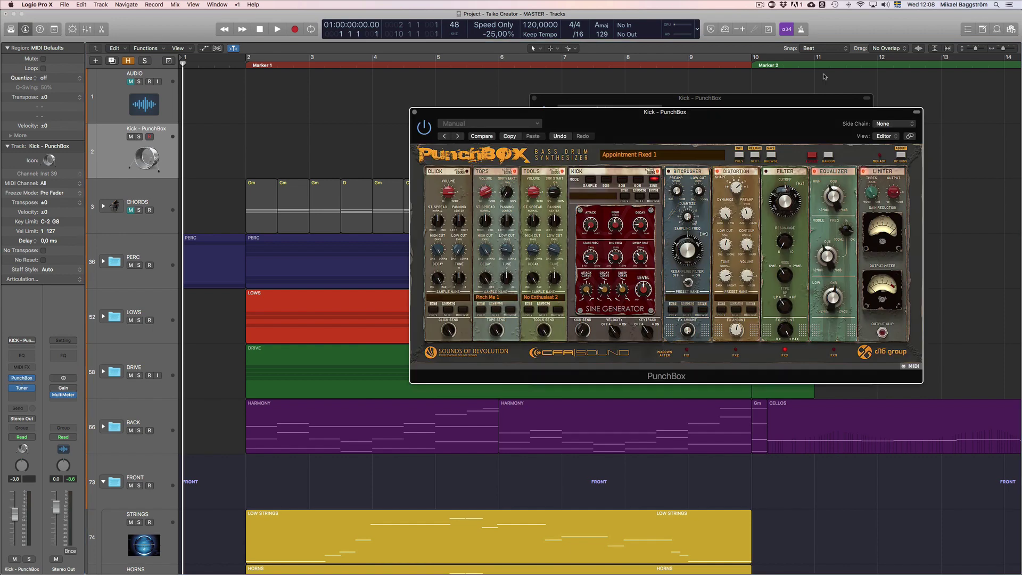
drag(788, 109, 386, 99)
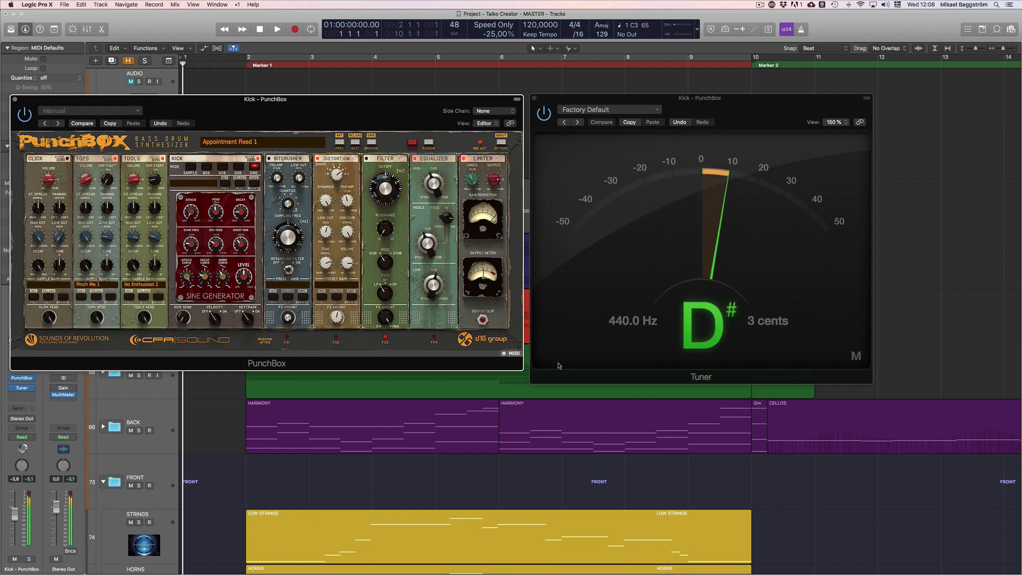
mouse_move(27, 391)
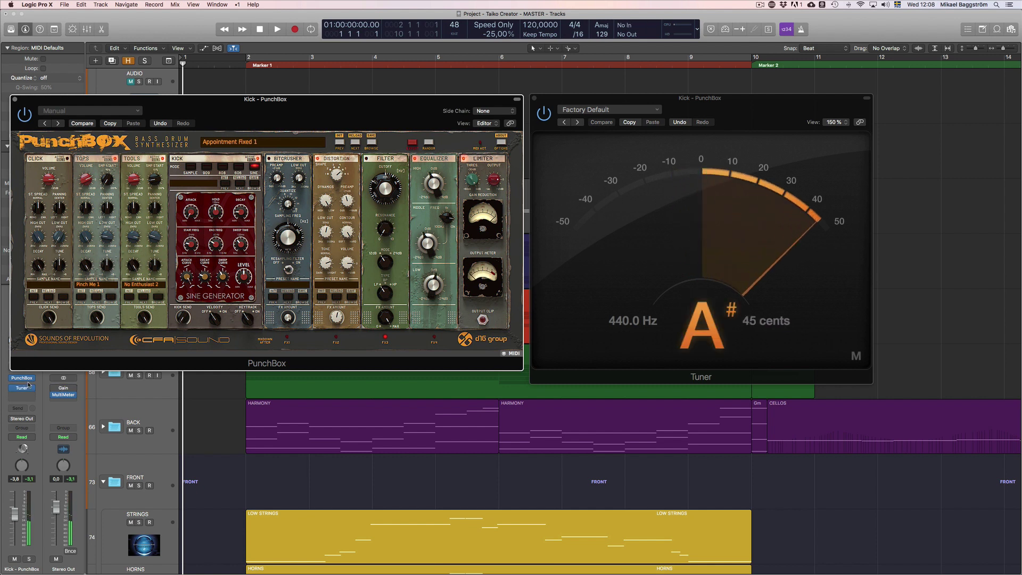
drag(292, 123, 297, 121)
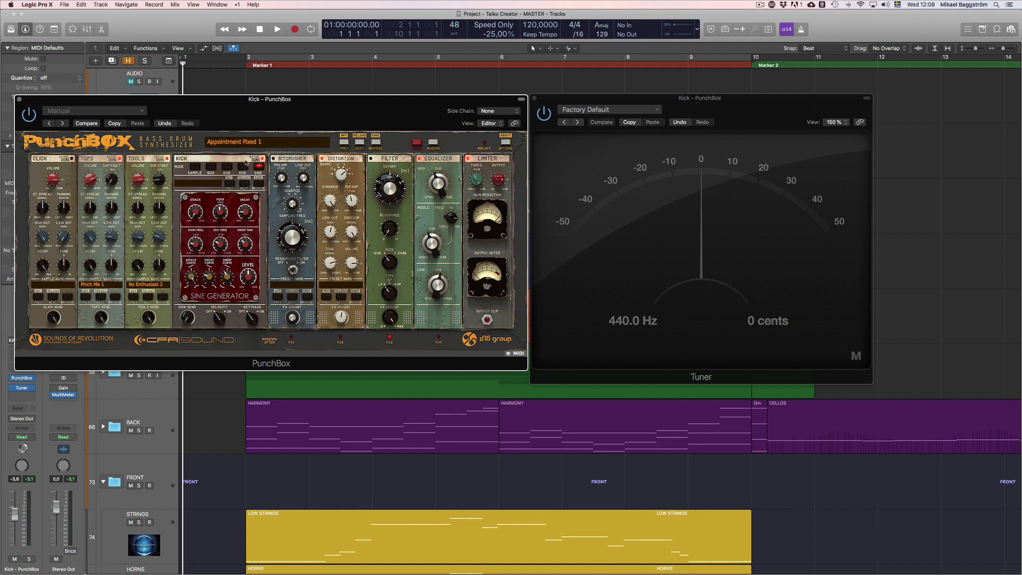
Step: Switch the PunchBox kick generator to the 909 bass drum, raising its Decay and lowering its Pitch
click(211, 167)
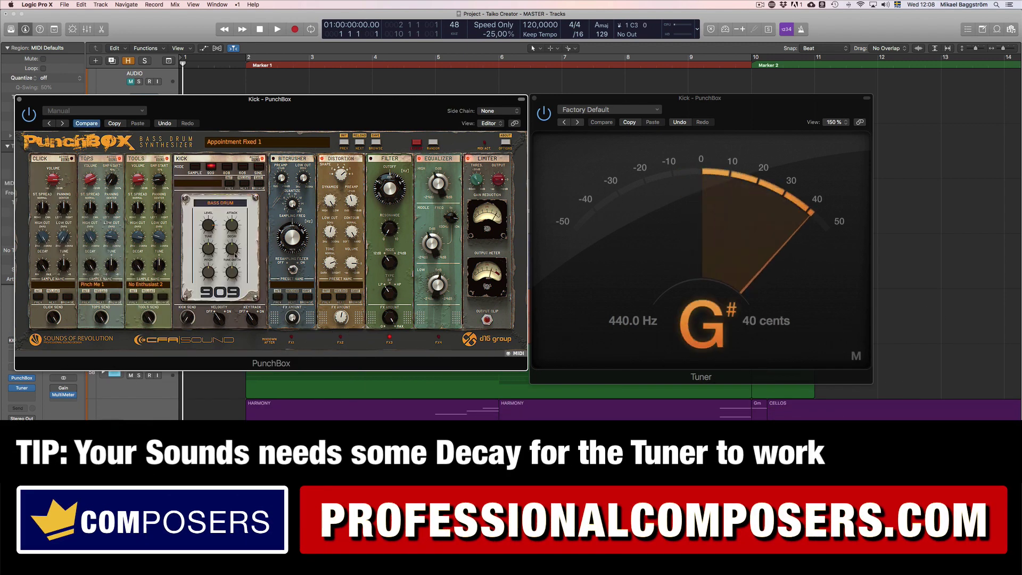
drag(235, 253, 237, 243)
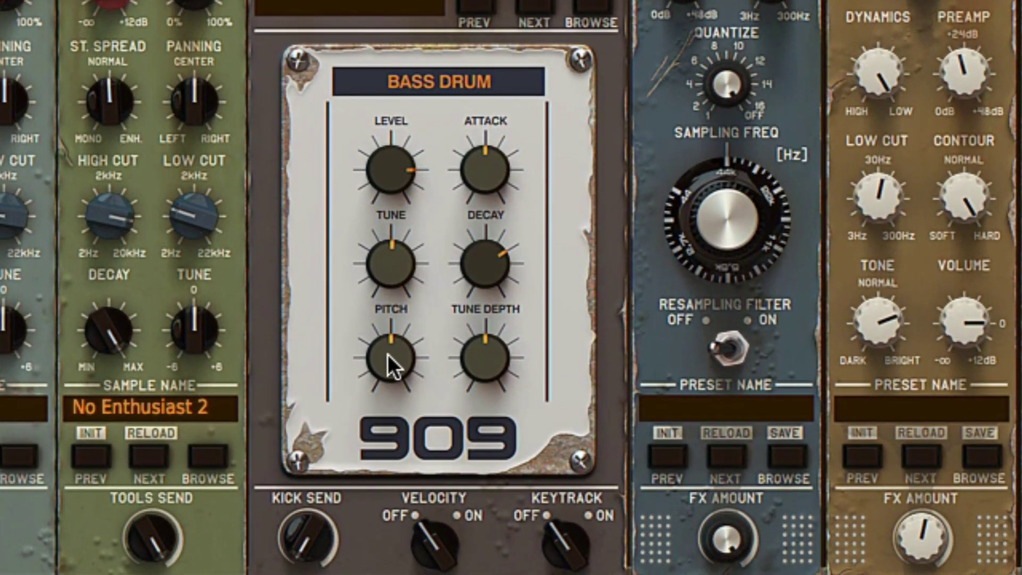
drag(388, 354, 394, 398)
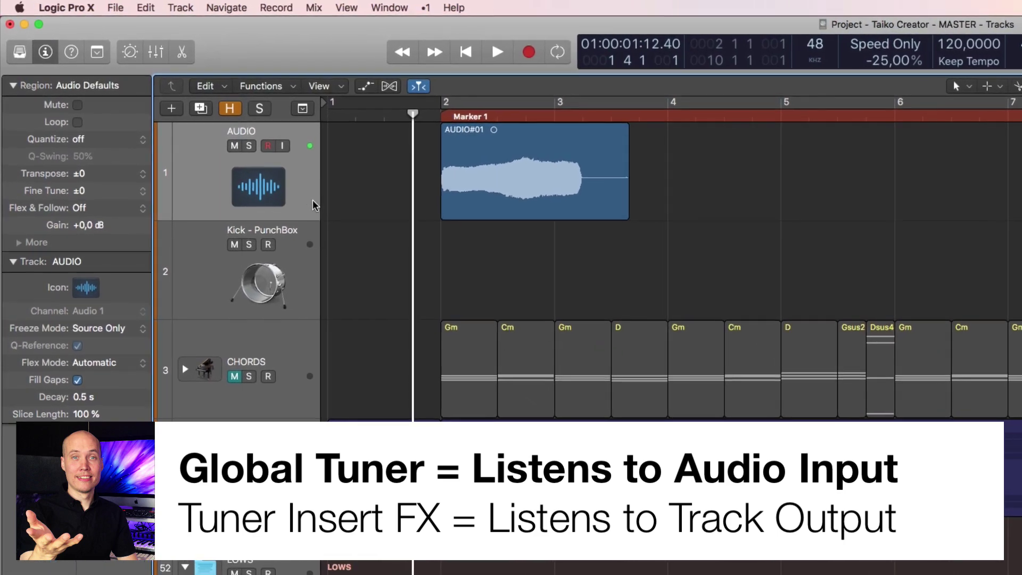
Step: Play the AUDIO#01 recording from bar 2 and stop after the region ends
click(442, 127)
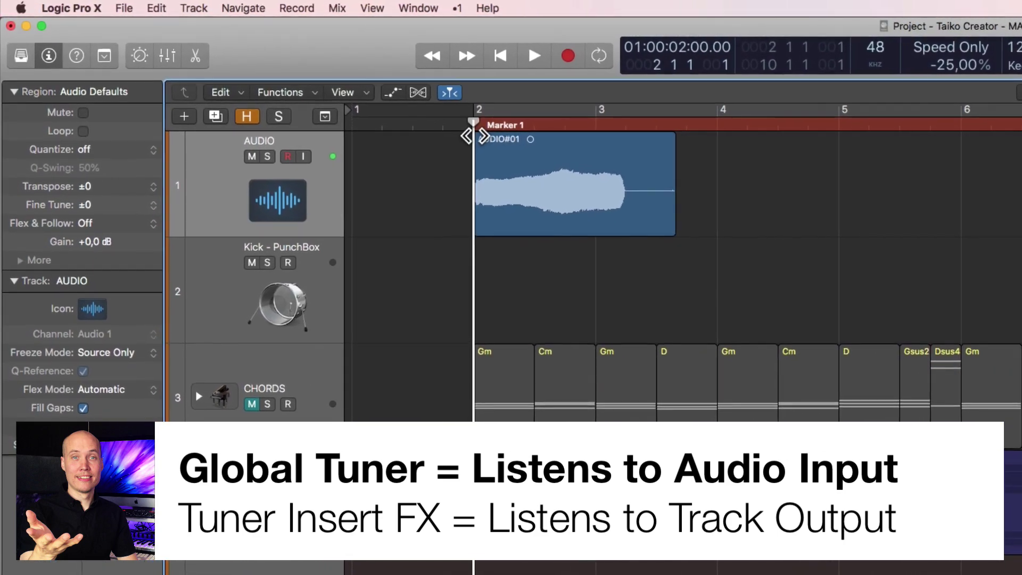
key(space)
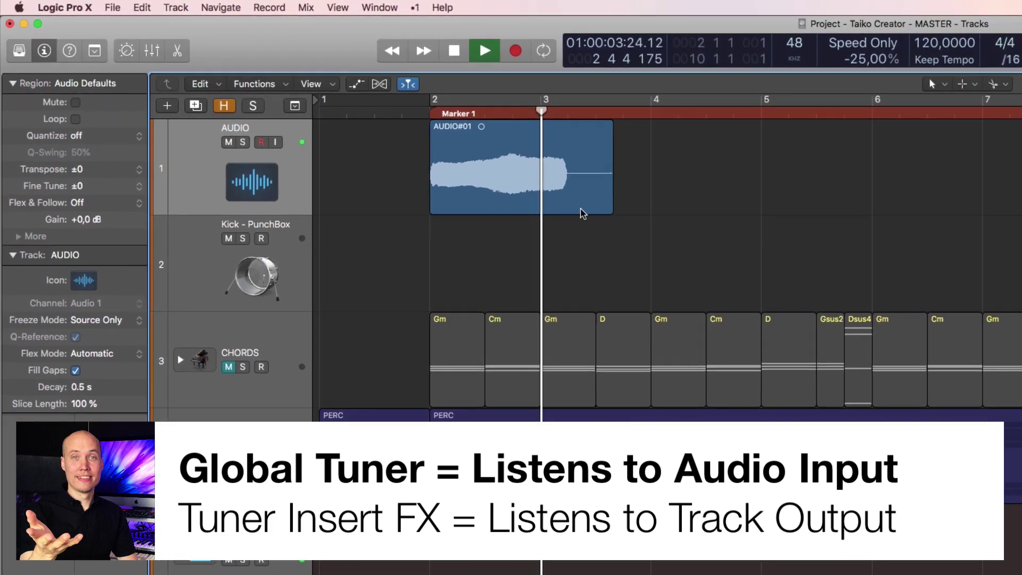
key(space)
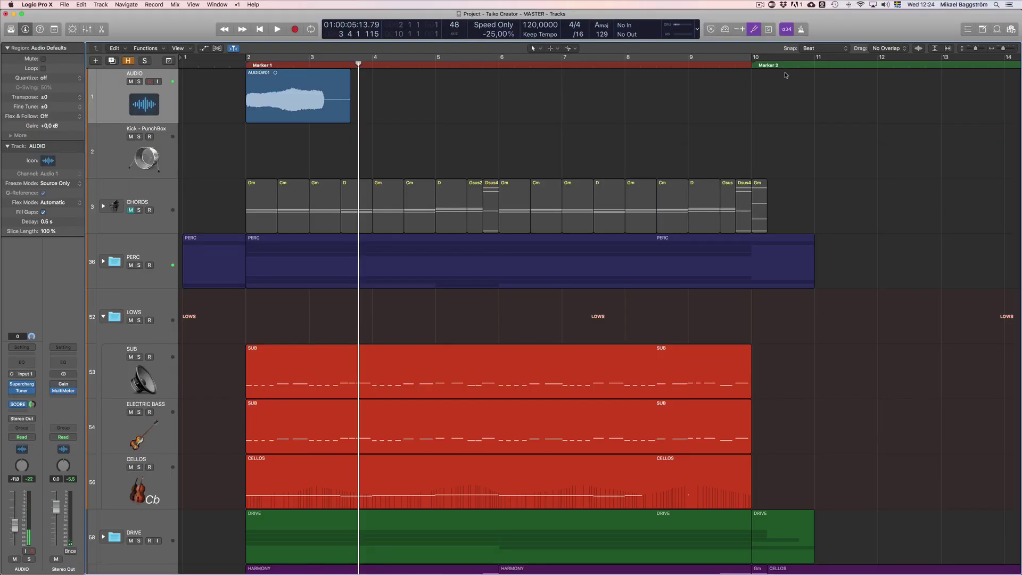
Step: Show the global Tuner beside the AUDIO track's insert Tuner and play AUDIO#01 from just before bar 2 to compare them
click(752, 30)
drag(678, 116, 771, 80)
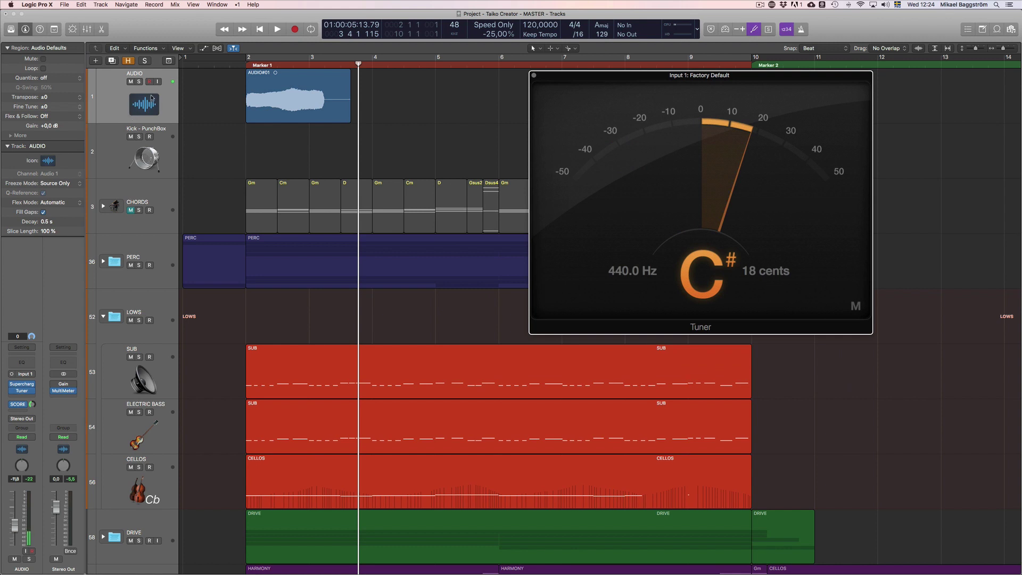
click(237, 66)
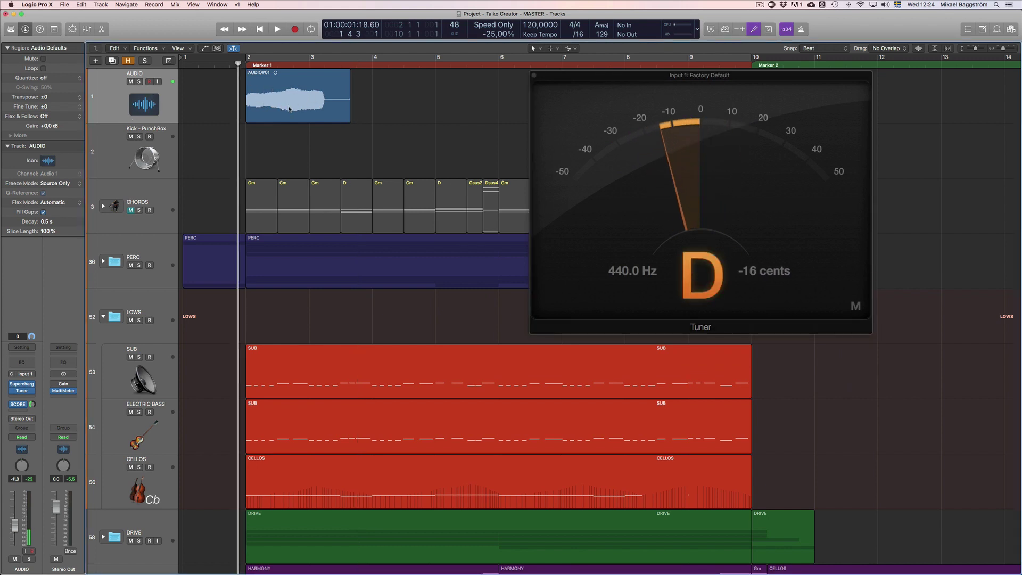
click(22, 392)
drag(365, 192, 412, 167)
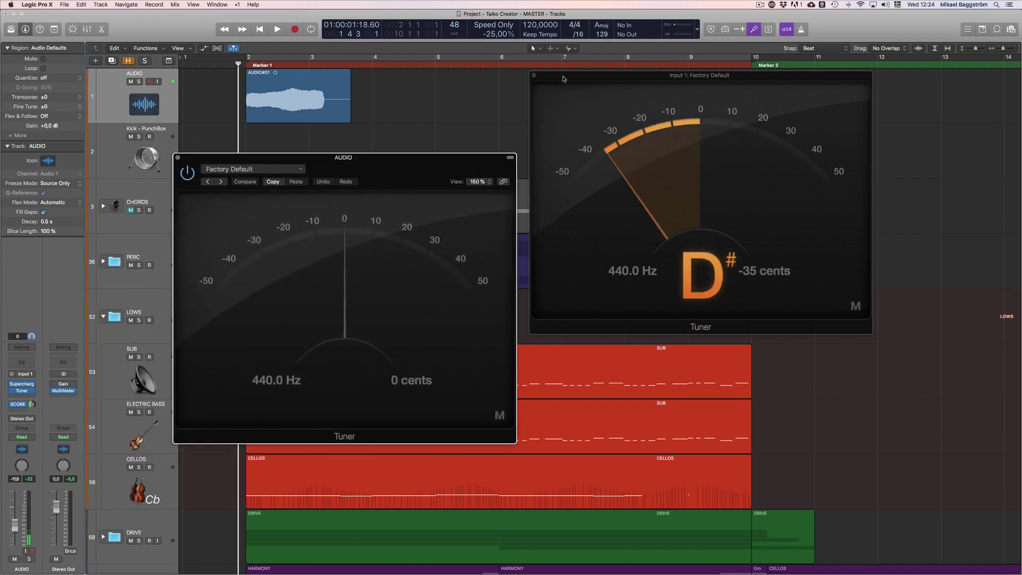
drag(564, 79, 637, 116)
key(space)
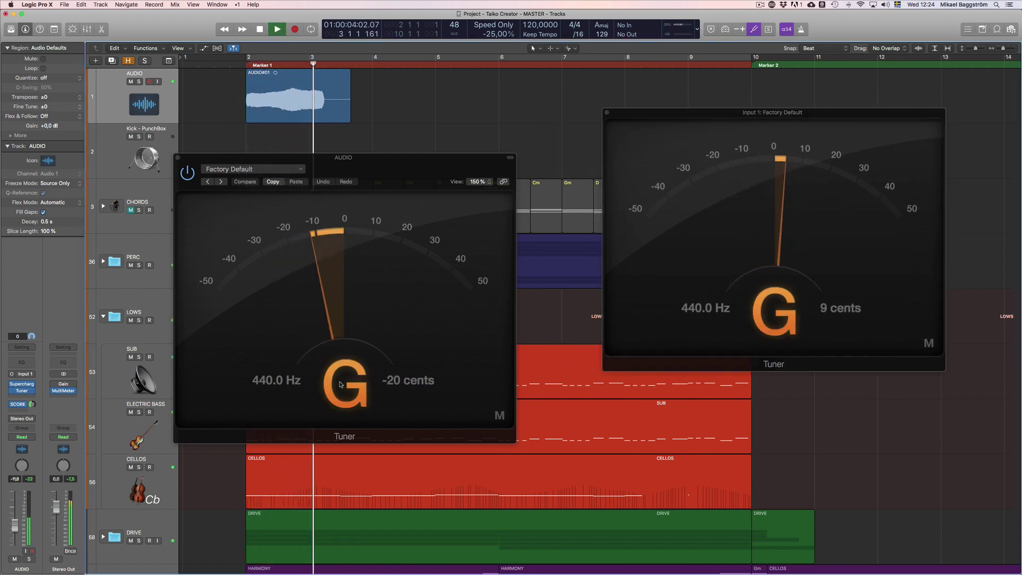
key(space)
Step: Transpose the AUDIO#01 region by -3 and play it again from before bar 2 to compare both Tuners
click(147, 94)
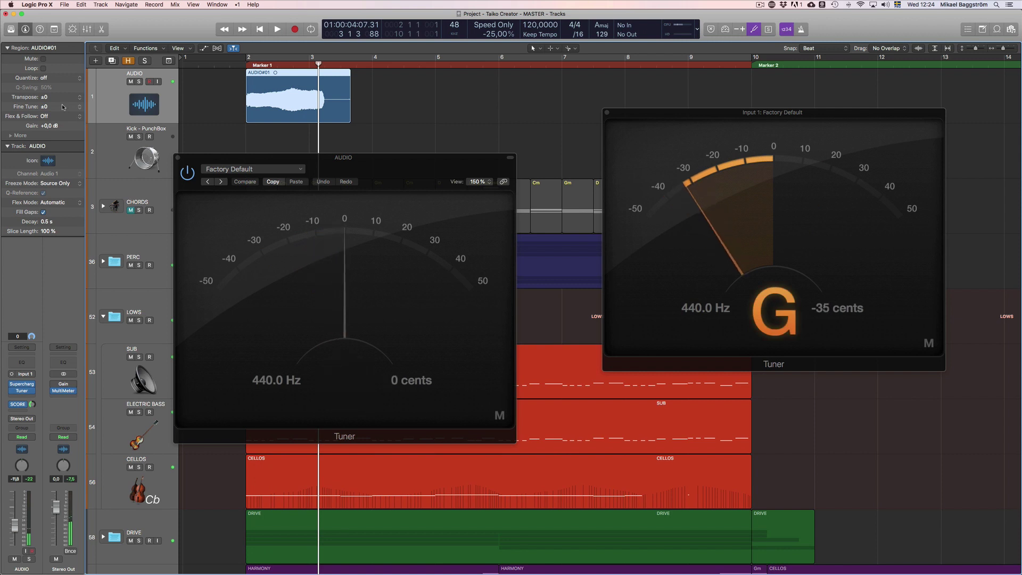
drag(62, 98, 62, 107)
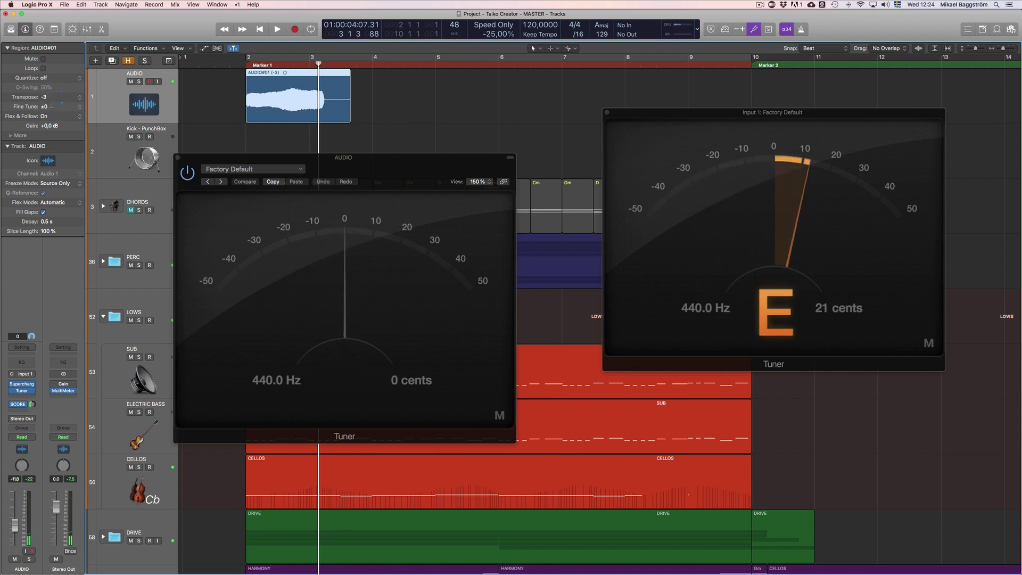
click(230, 64)
key(space)
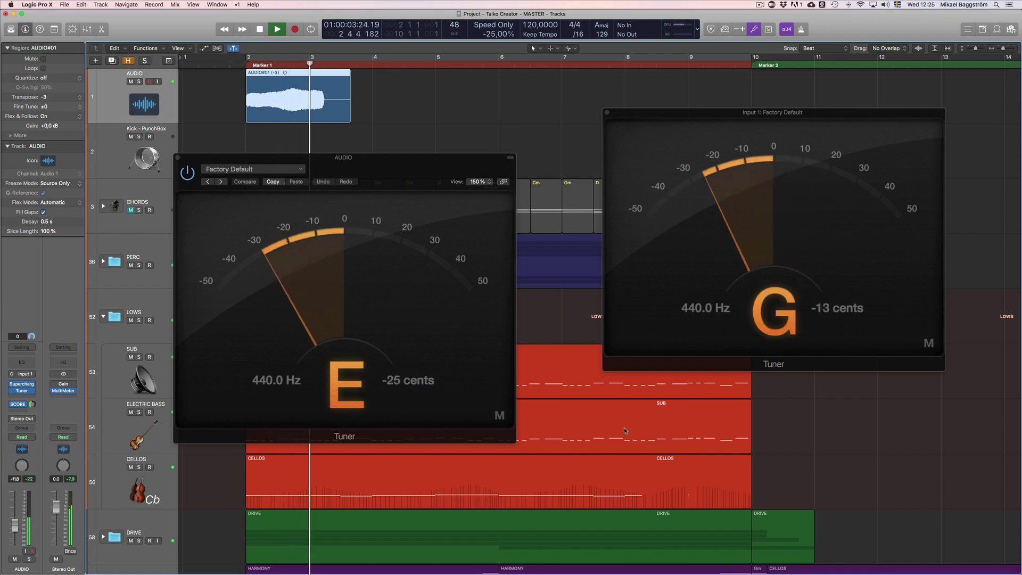
key(space)
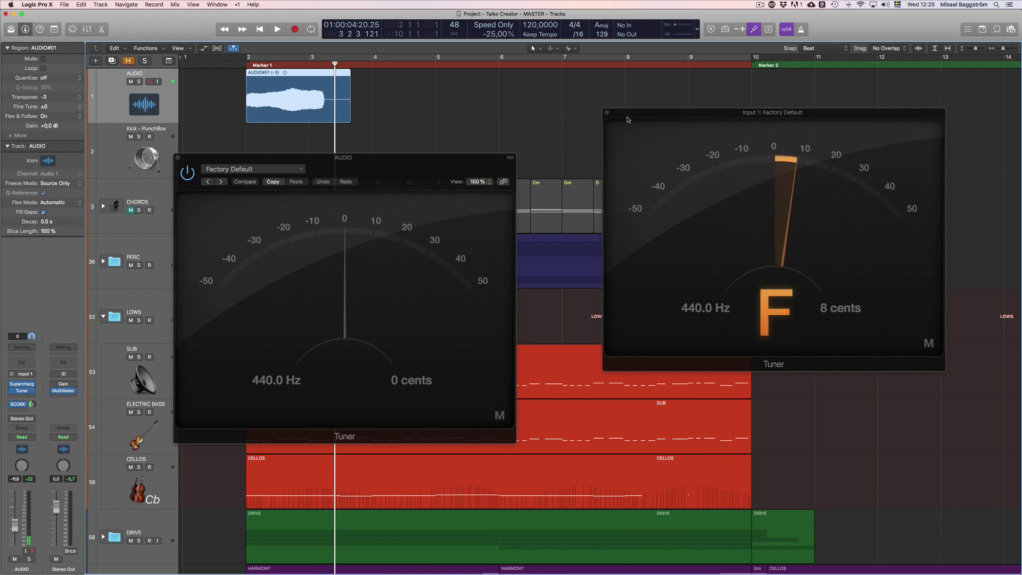
Step: Close the global Tuner, move the AUDIO track's Tuner window off the region, and return the playhead to just before bar 2
click(607, 113)
drag(462, 158, 842, 126)
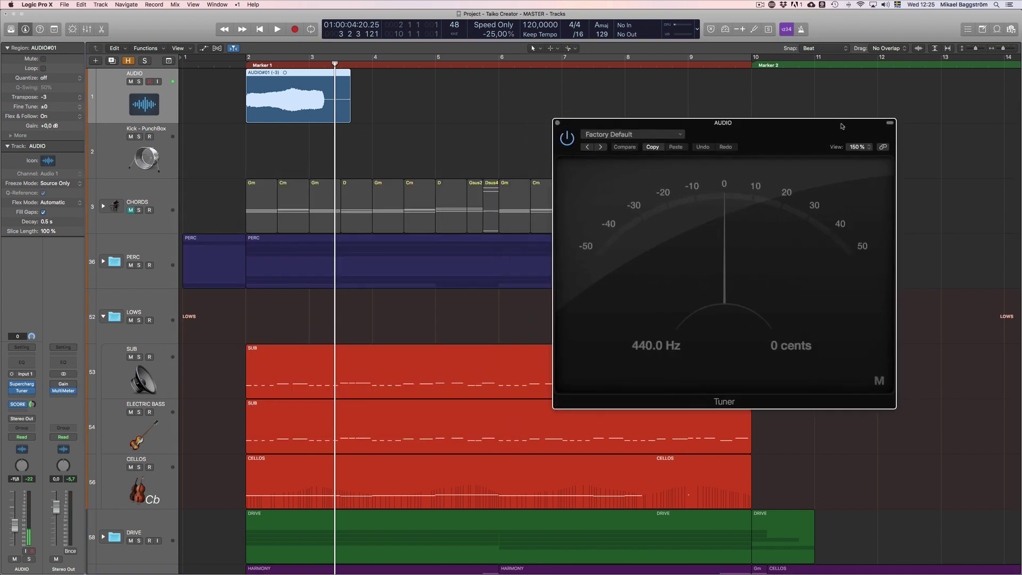
click(243, 71)
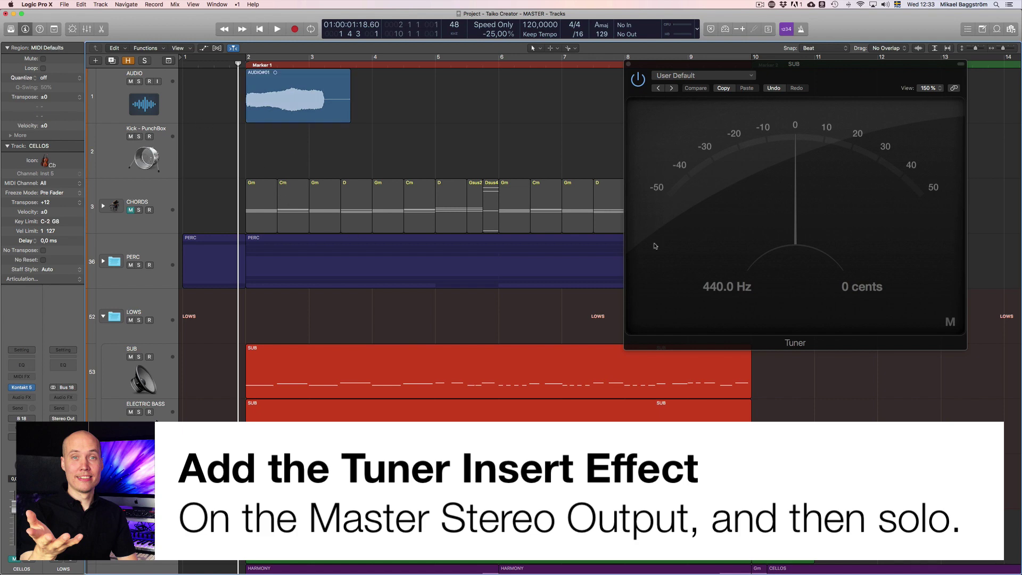
Step: Insert a stereo Tuner on the Stereo Out channel in the Mixer and solo the AUDIO track
key(x)
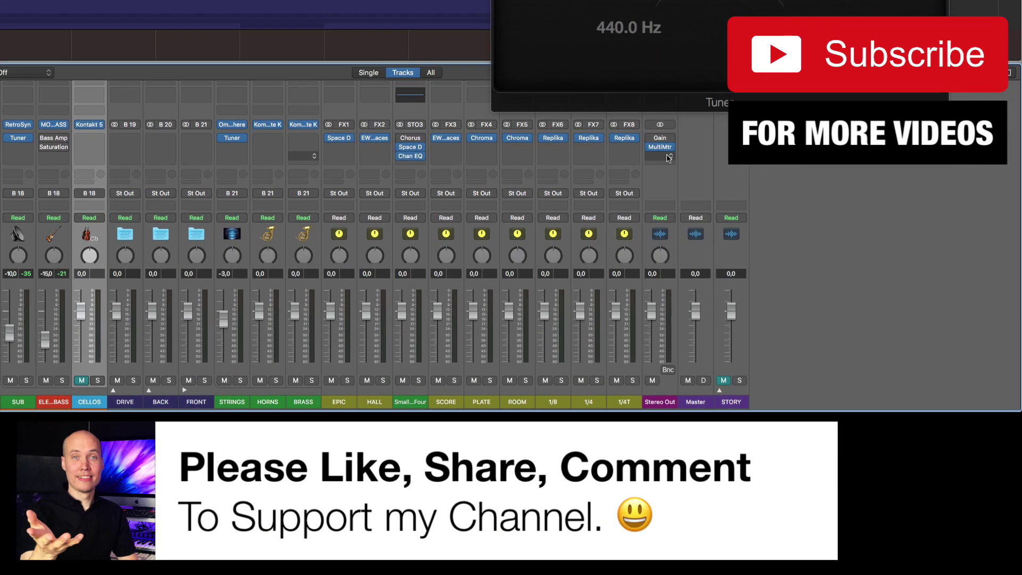
click(750, 221)
mouse_move(784, 366)
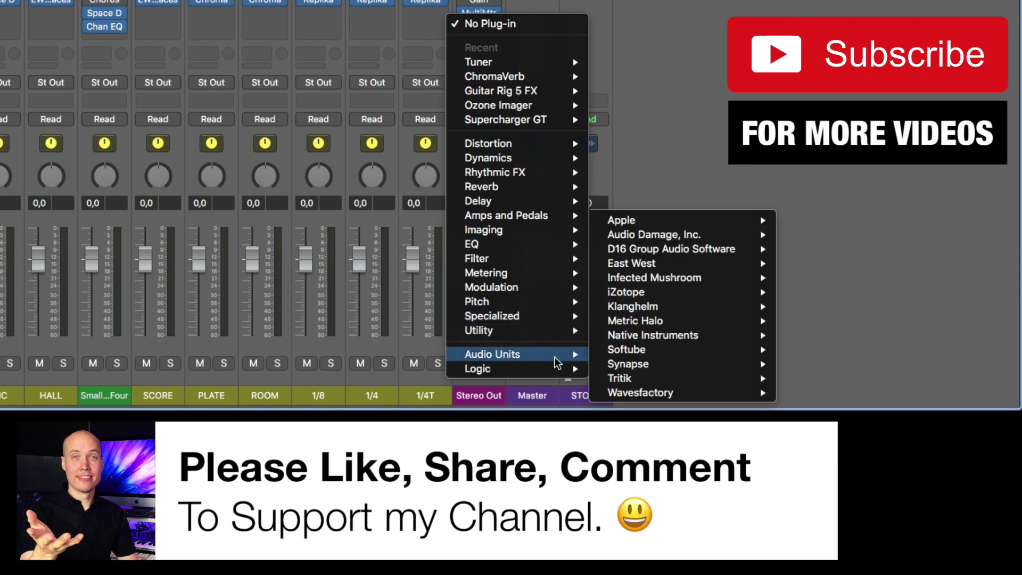
mouse_move(559, 278)
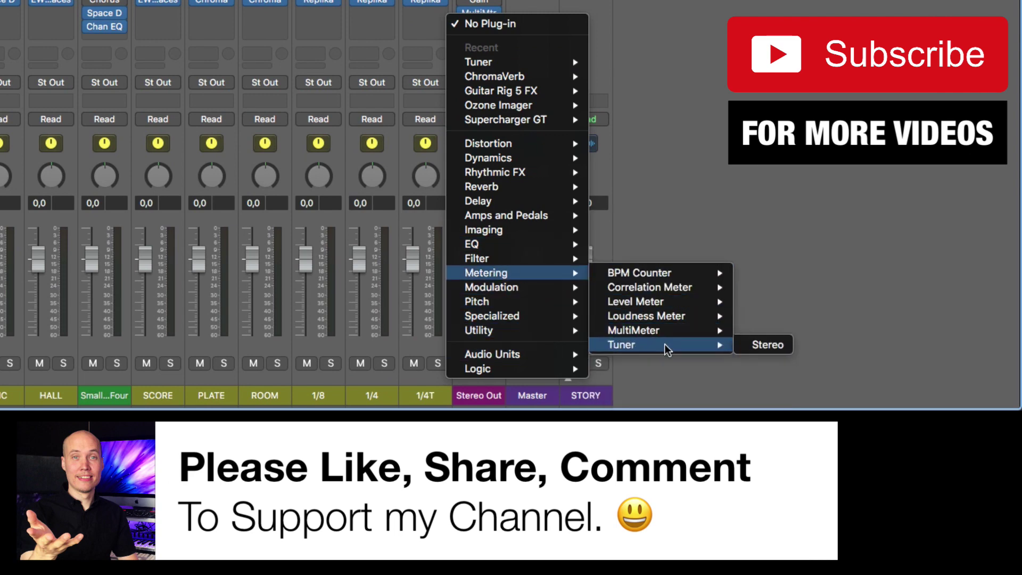
click(754, 346)
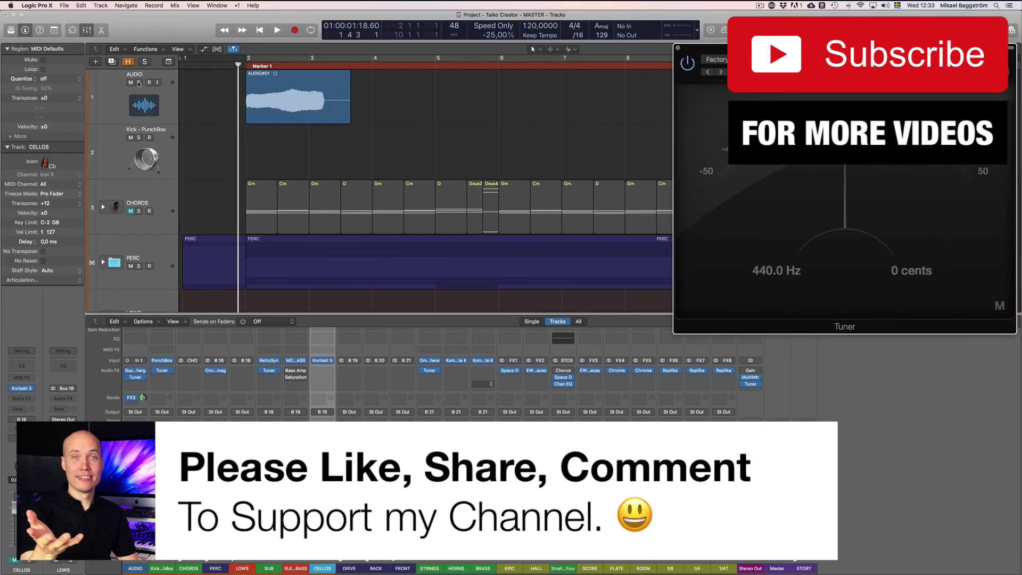
click(139, 83)
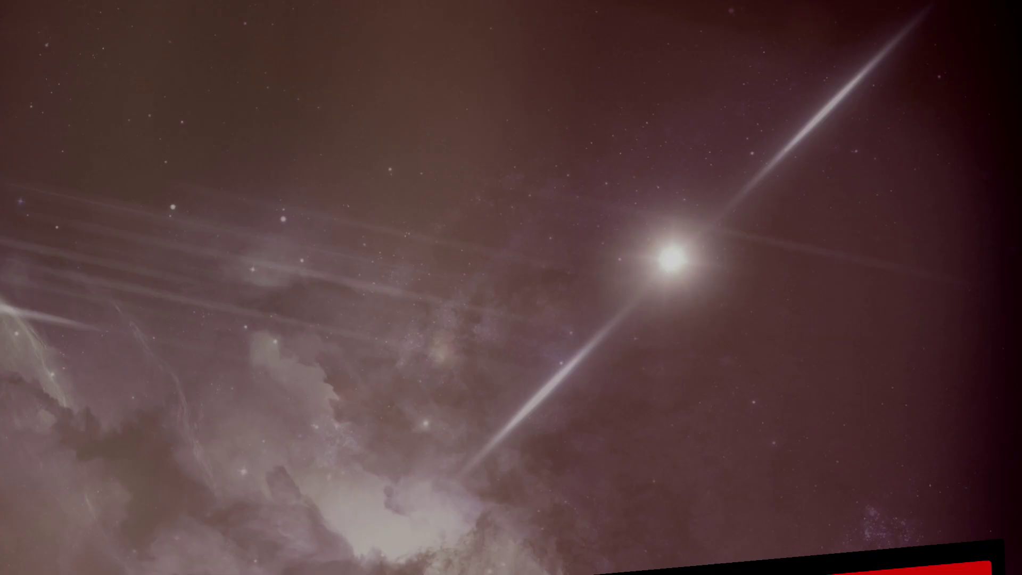